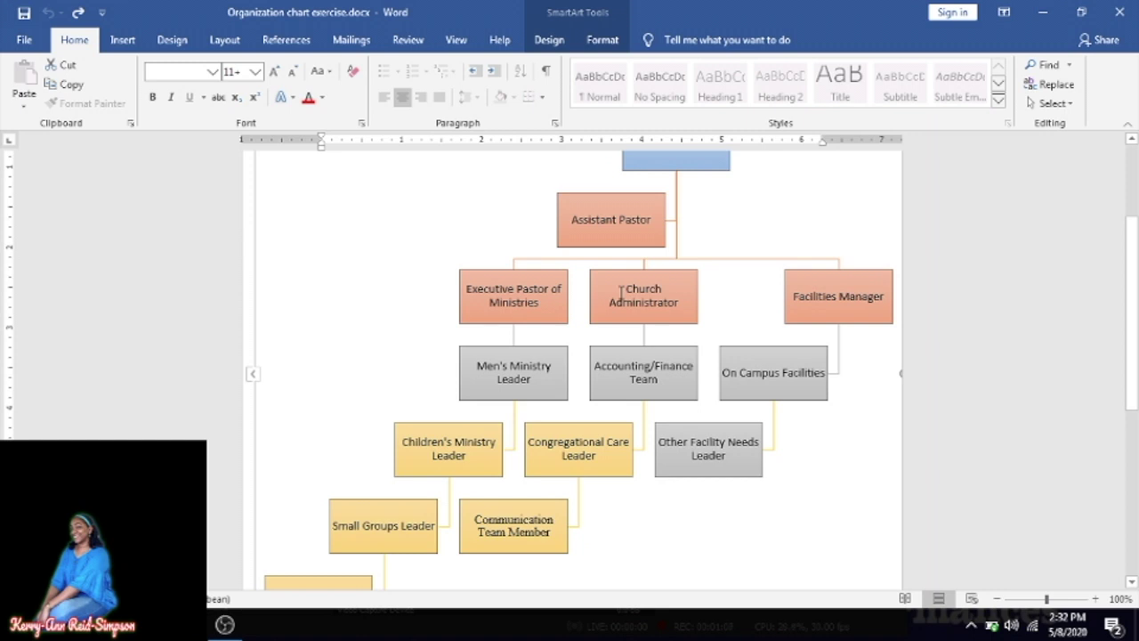
Add a new empty org chart box on the same level, just before Church Administrator.
click(620, 293)
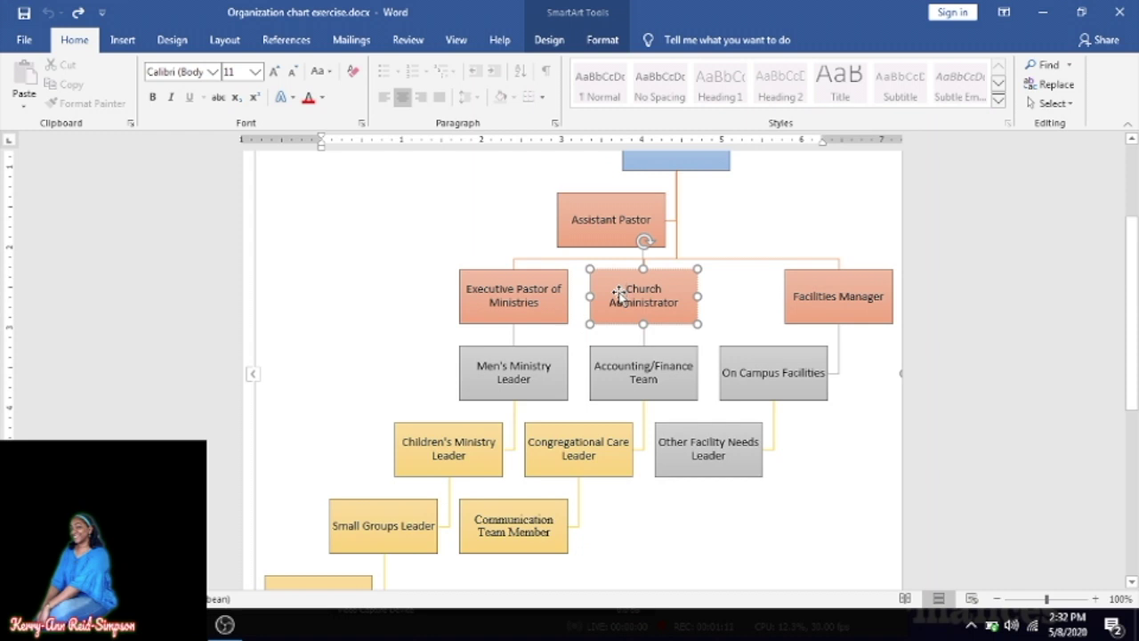
right_click(620, 294)
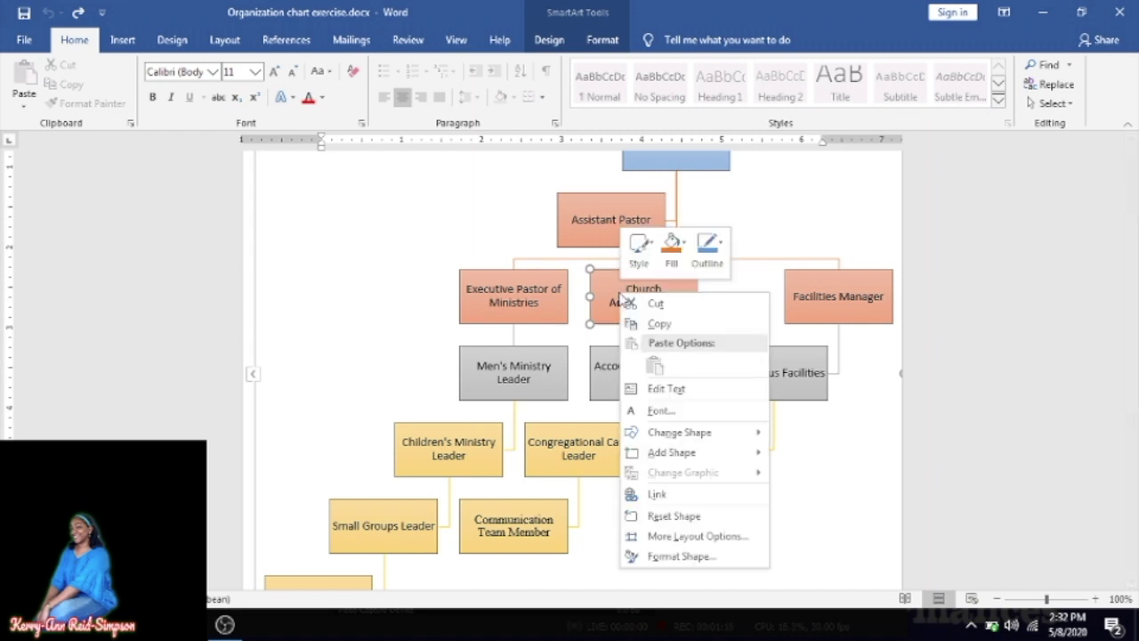
mouse_move(694, 451)
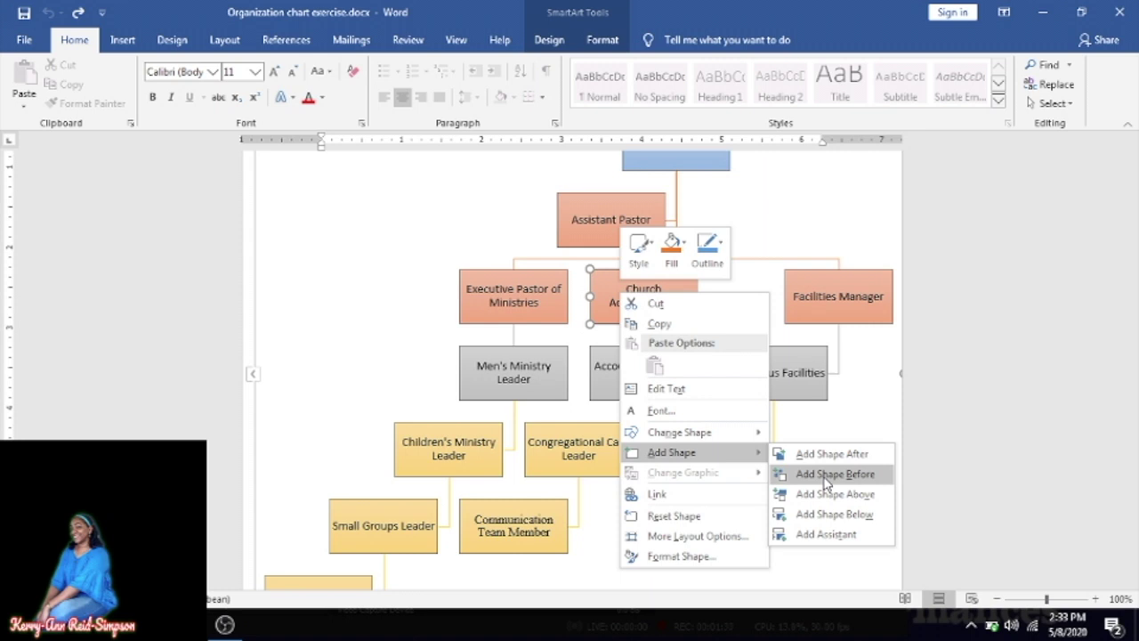
click(826, 481)
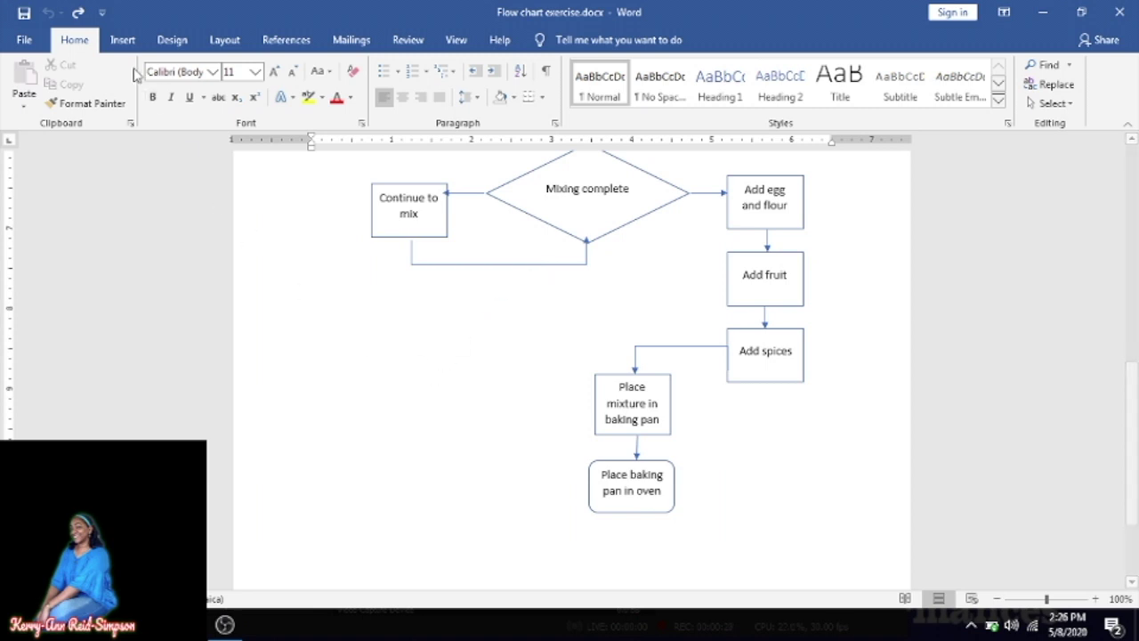
Draw a short vertical Curved Arrow Connector left of the 'Place mixture in baking pan' box.
click(122, 40)
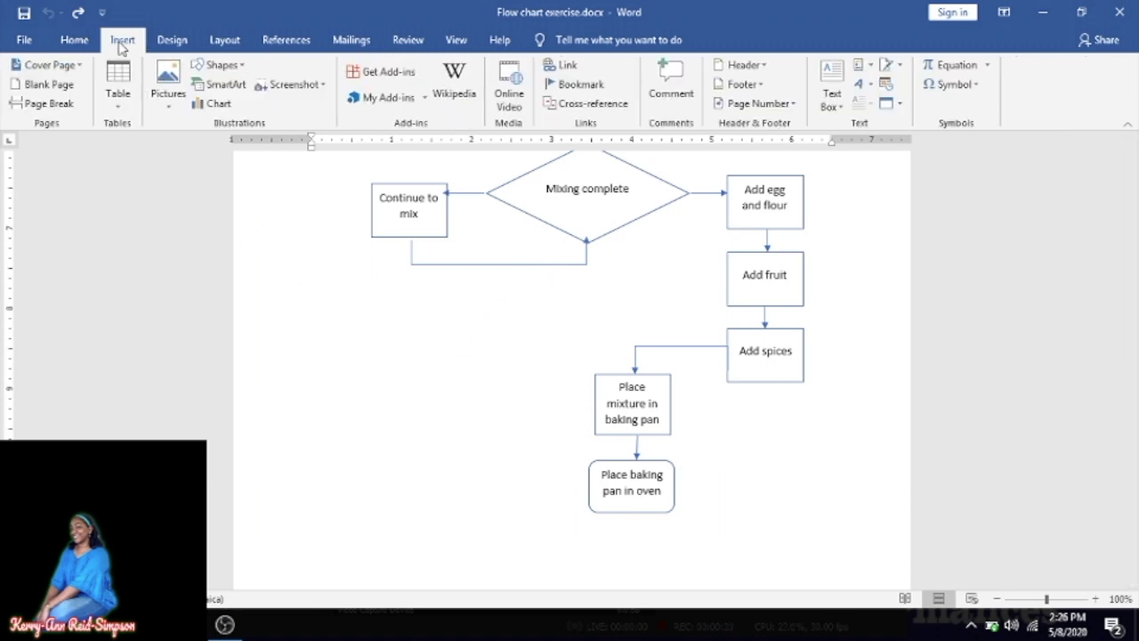
click(217, 66)
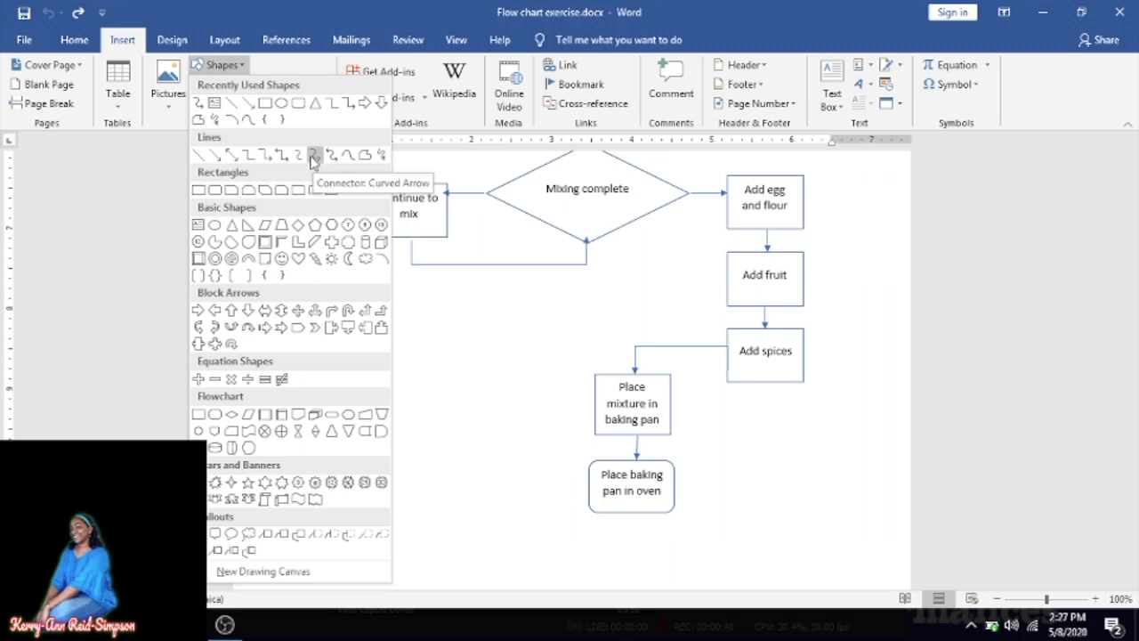
click(313, 157)
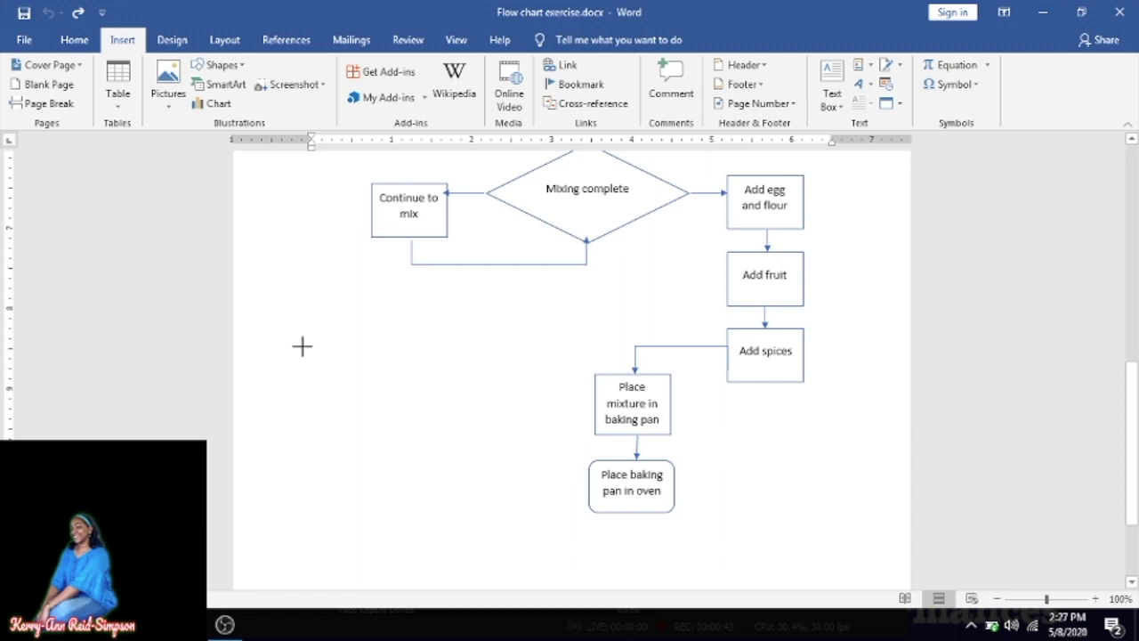
drag(393, 351, 311, 351)
drag(311, 351, 389, 429)
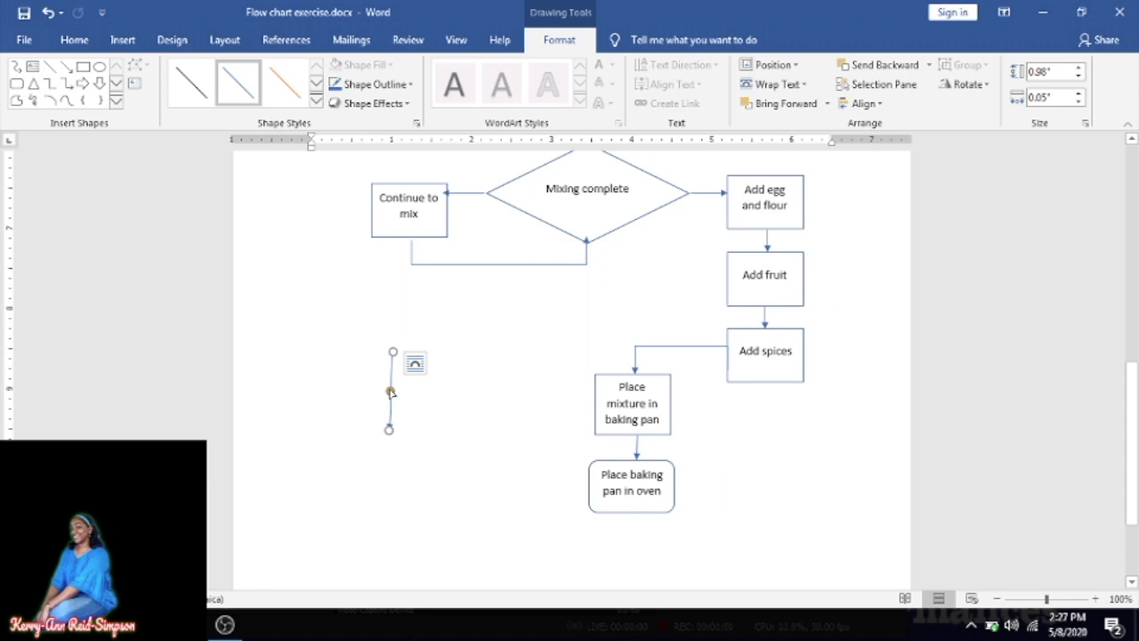
Convert the connector to an Elbow Connector with a vertical stem and short horizontal arm on top.
right_click(389, 392)
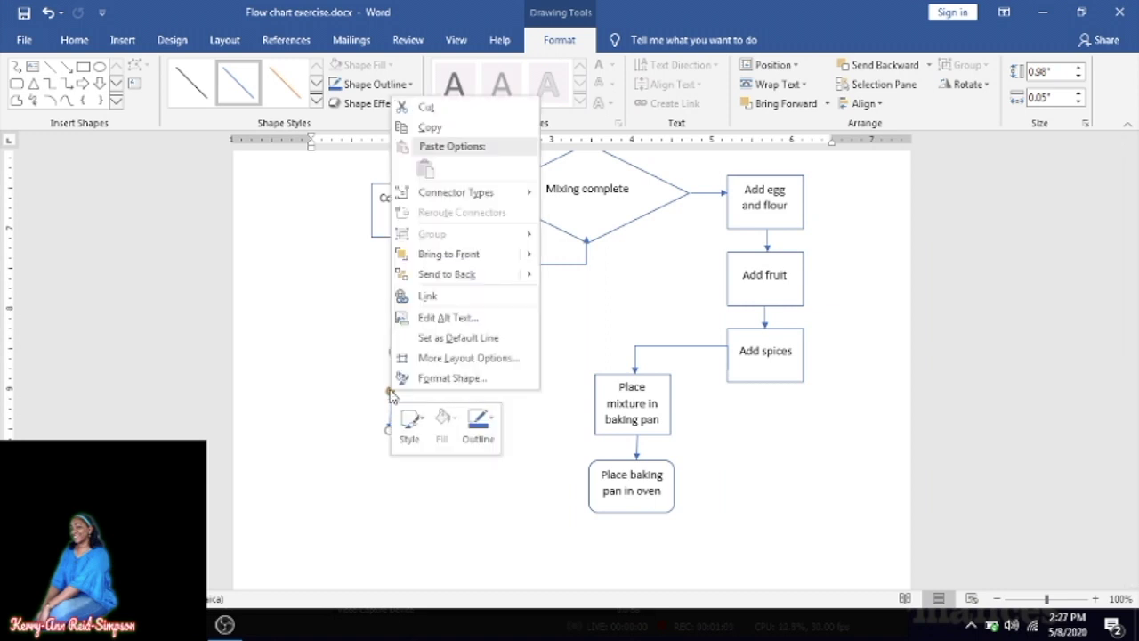
mouse_move(455, 192)
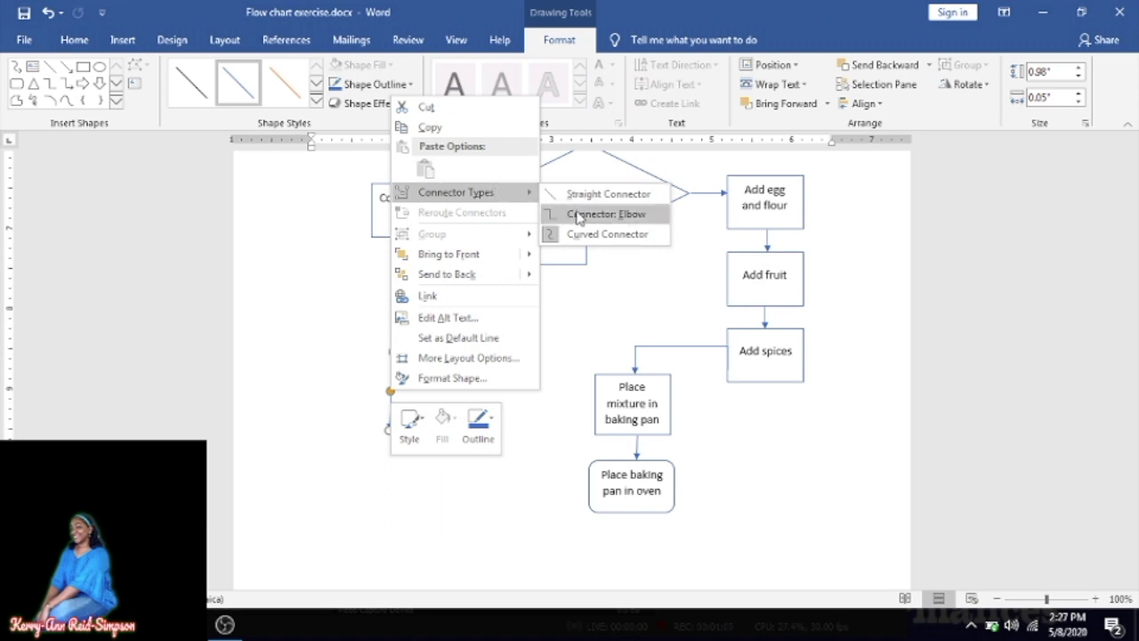
click(578, 216)
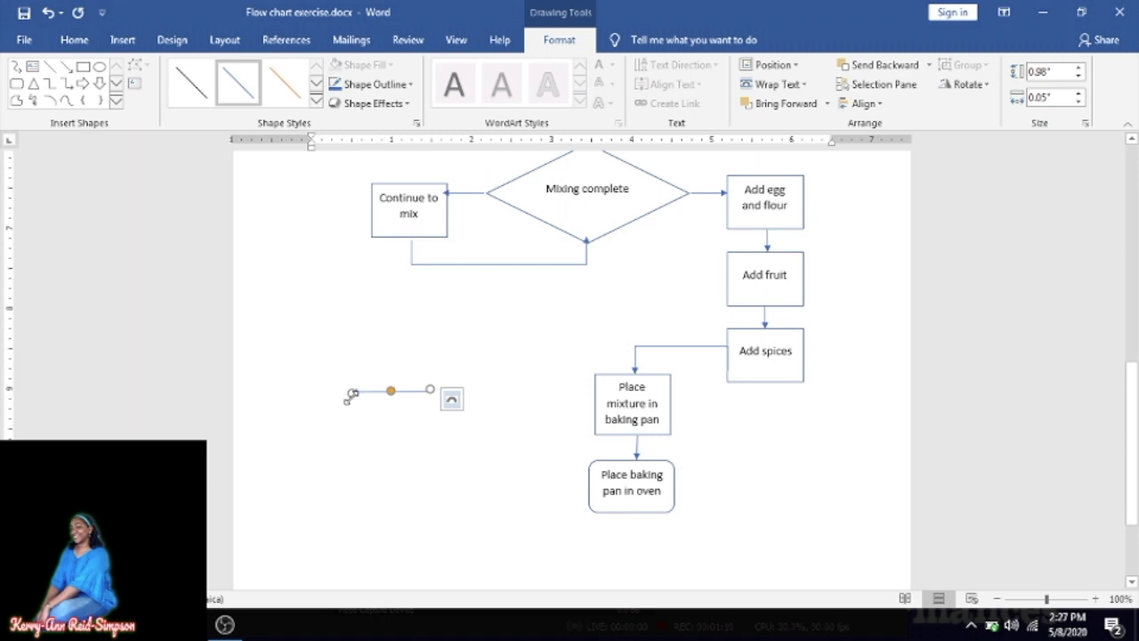
drag(352, 392, 378, 447)
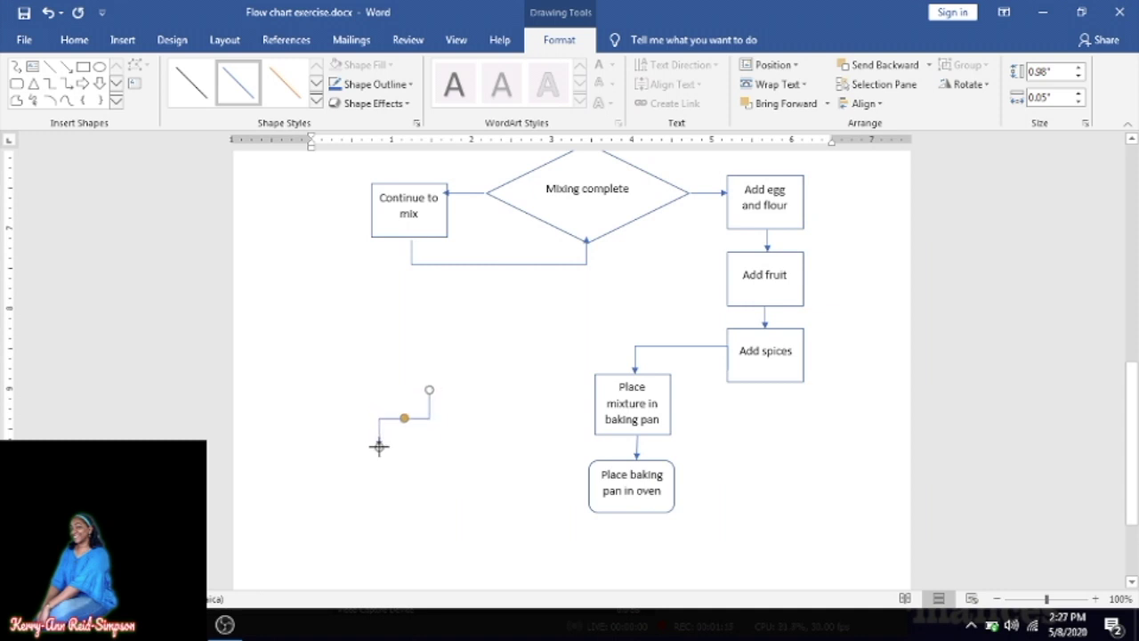
drag(378, 447, 379, 447)
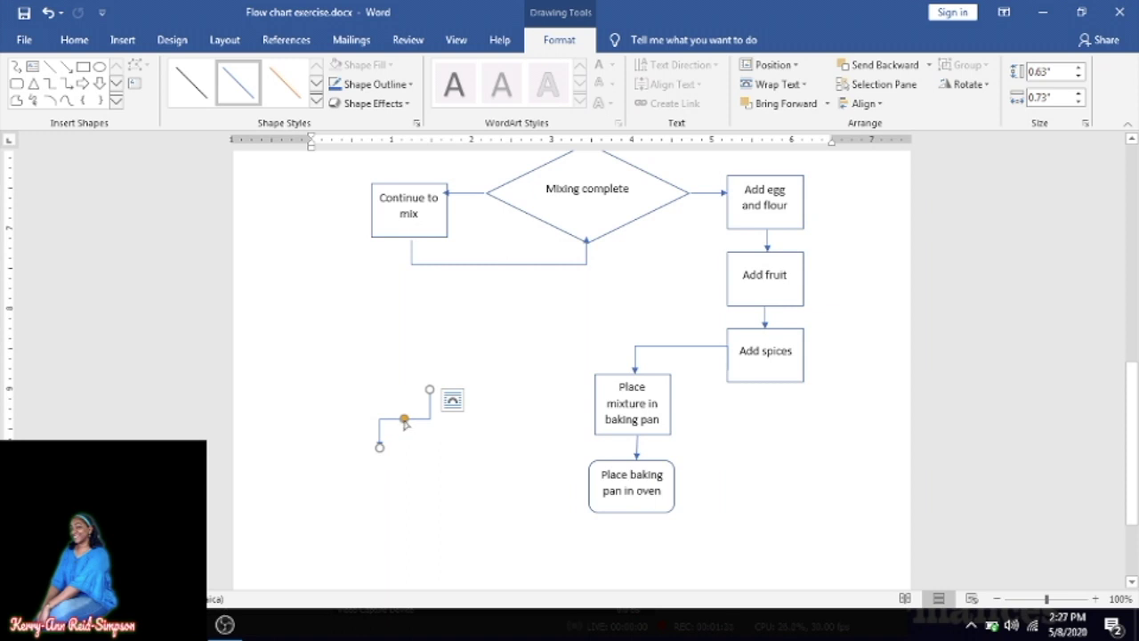
drag(404, 422, 402, 395)
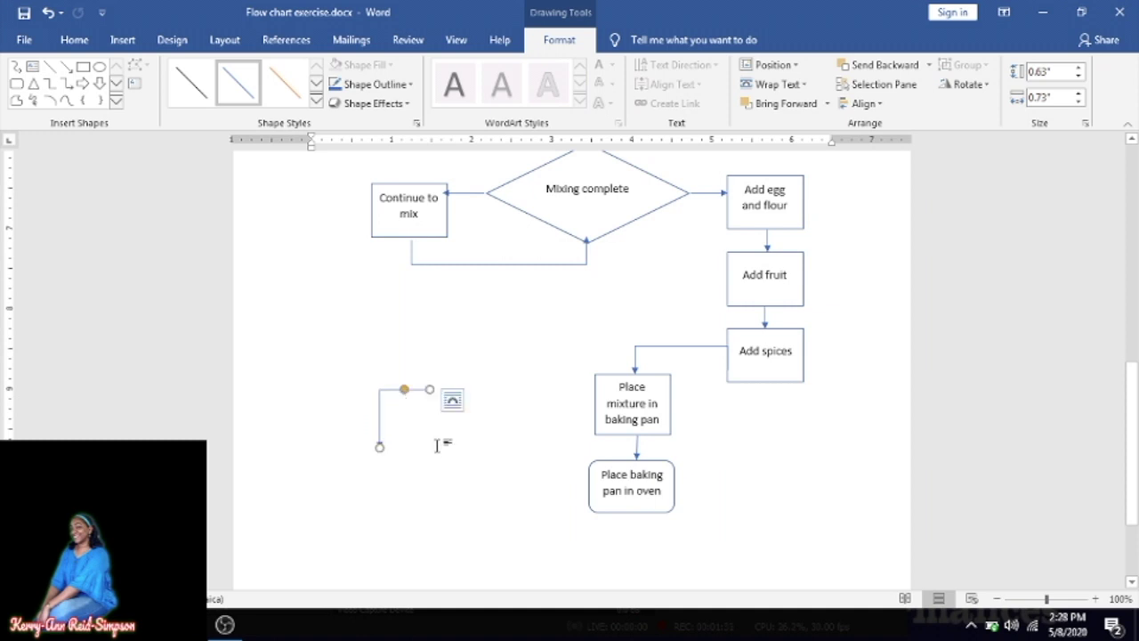
Reposition the elbow connector into the open area beside 'Place mixture in baking pan'.
scroll(456, 467, up, 4)
key(ctrl+Home)
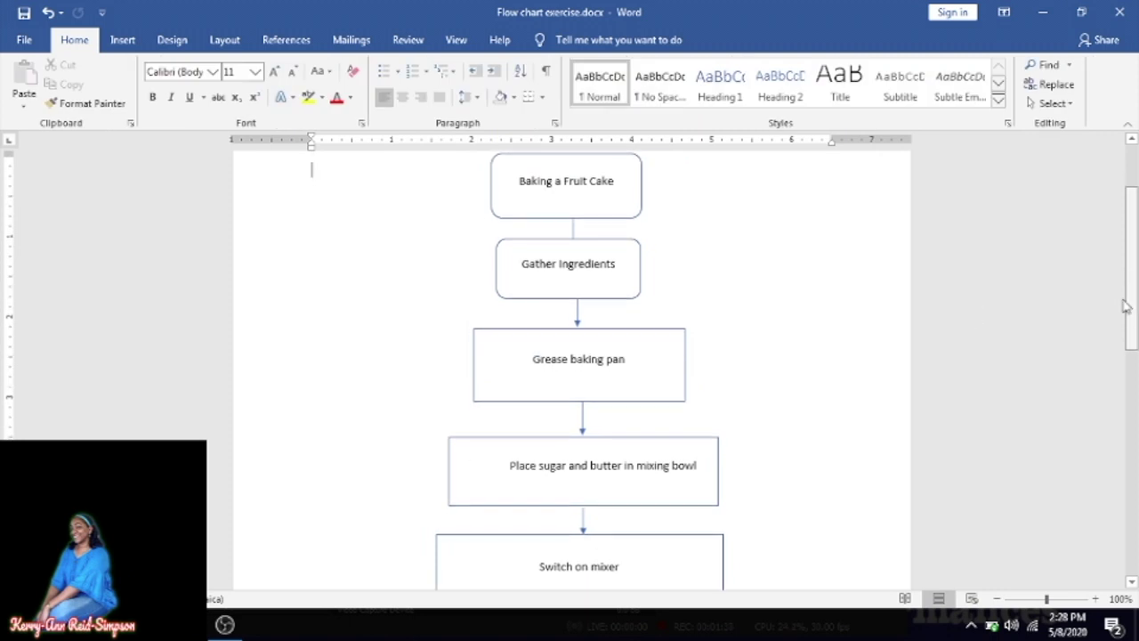
drag(1128, 307, 1111, 463)
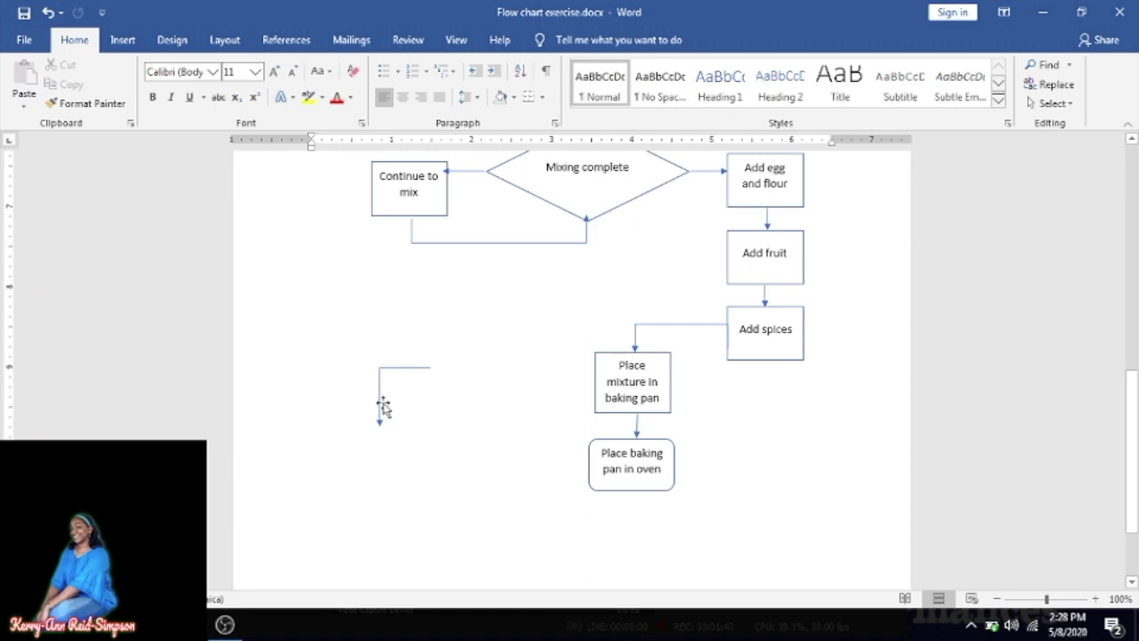
drag(383, 407, 662, 341)
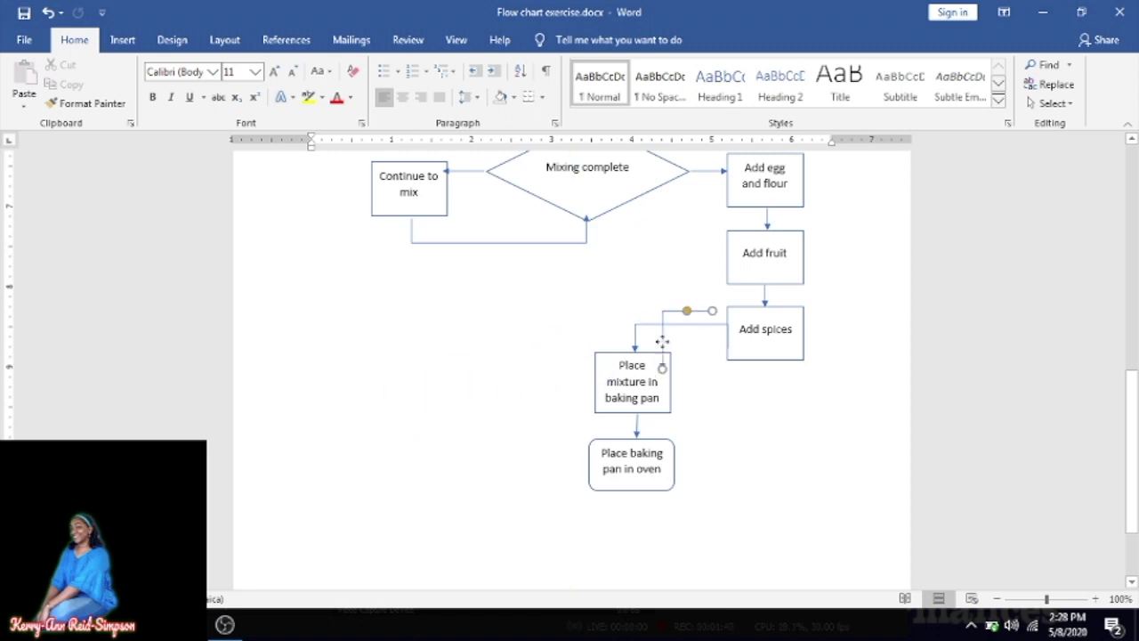
drag(662, 341, 658, 334)
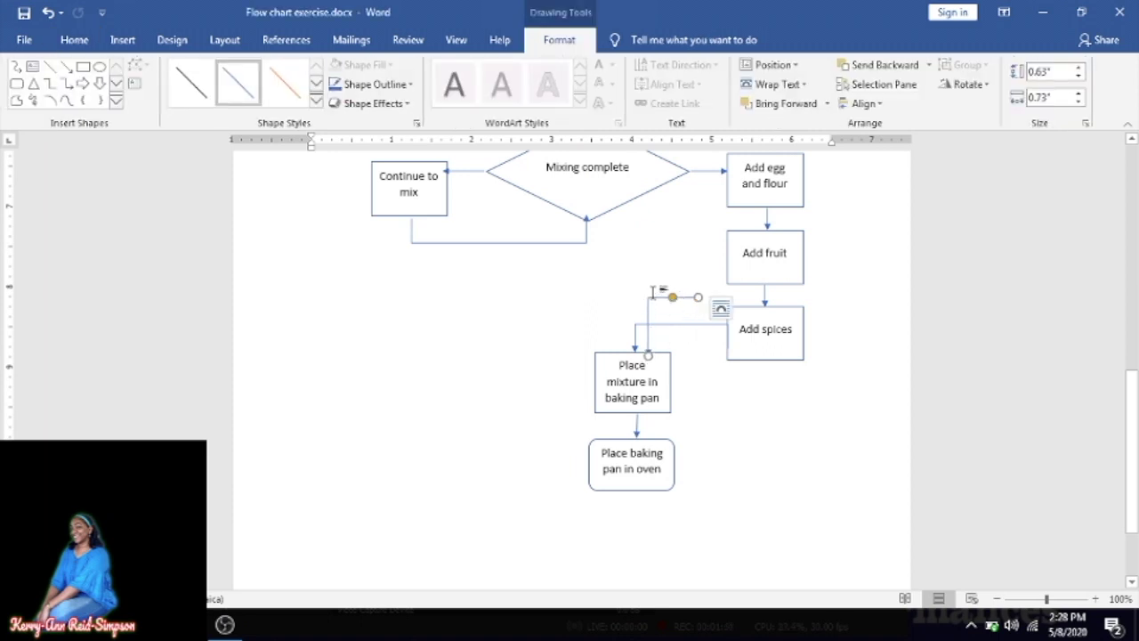
mouse_move(650, 299)
mouse_down()
mouse_move(481, 378)
mouse_move(419, 374)
mouse_up()
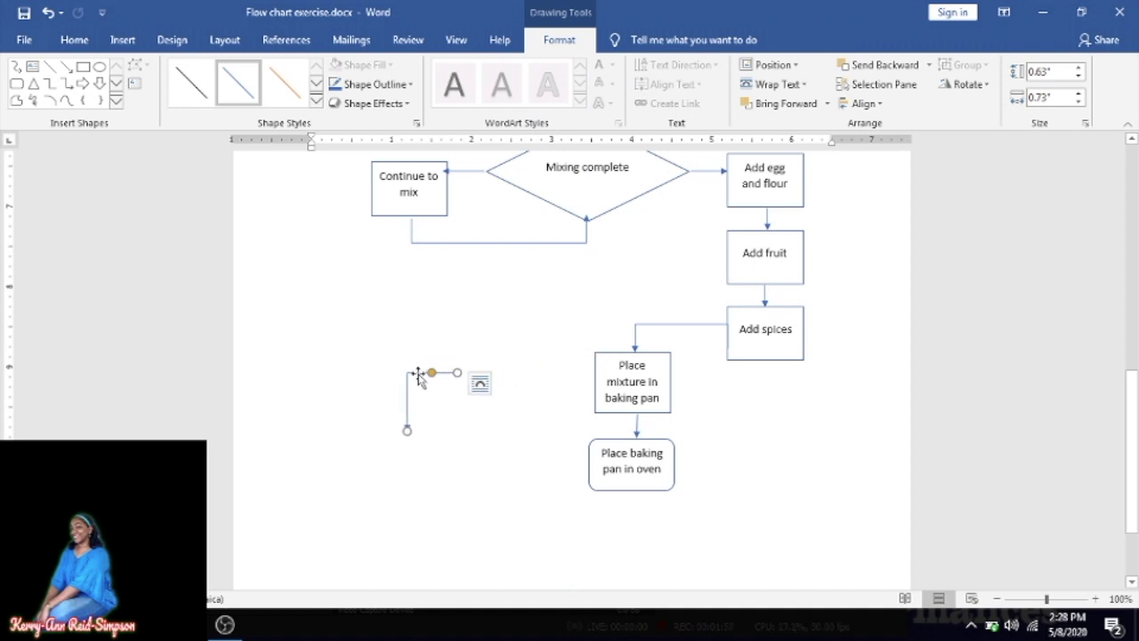